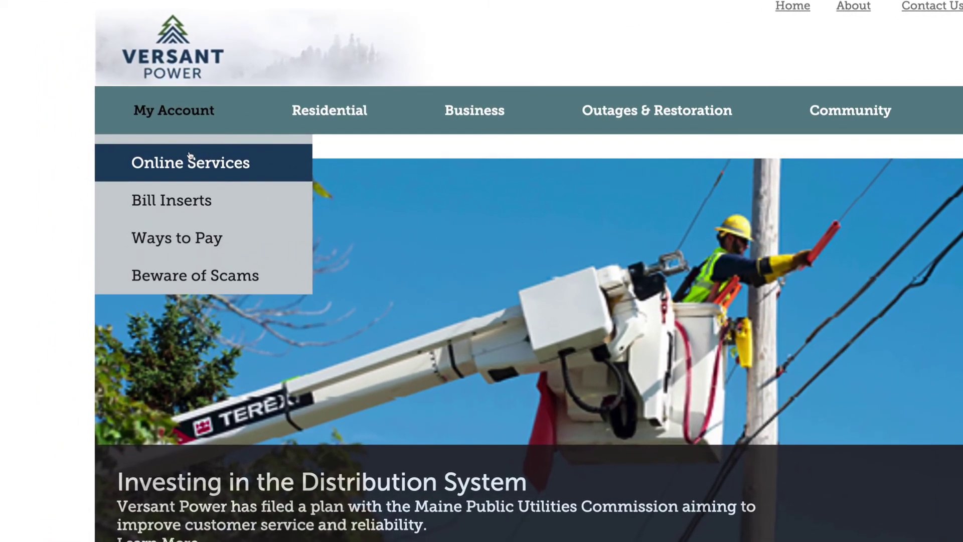
Step: Go from Online Services to the portal sign-up form, enter and confirm the email, and send it
click(190, 162)
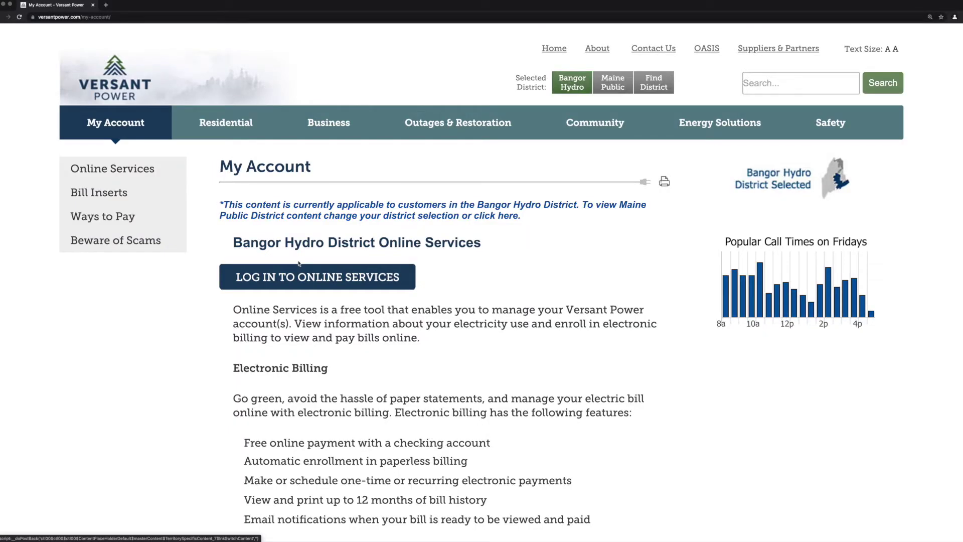
click(292, 273)
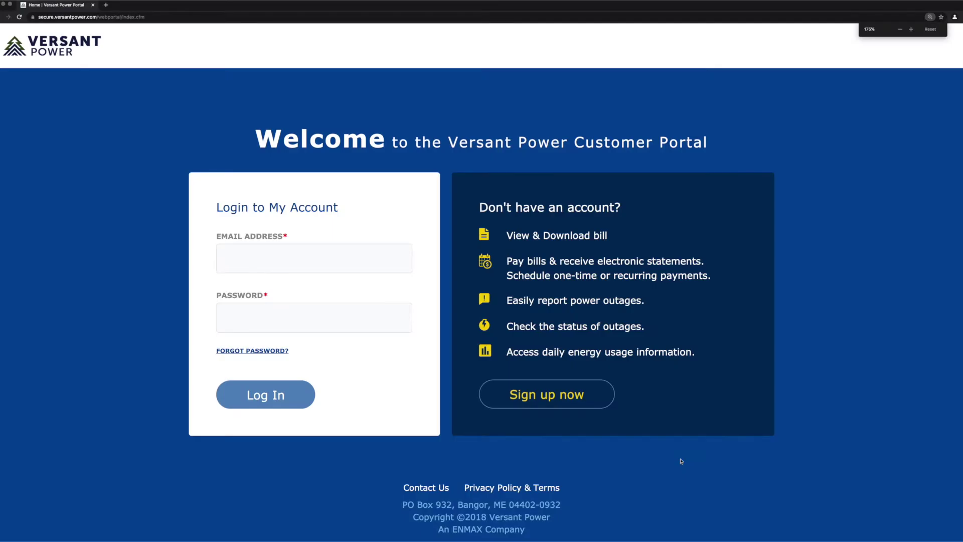
click(573, 404)
text(customer@c)
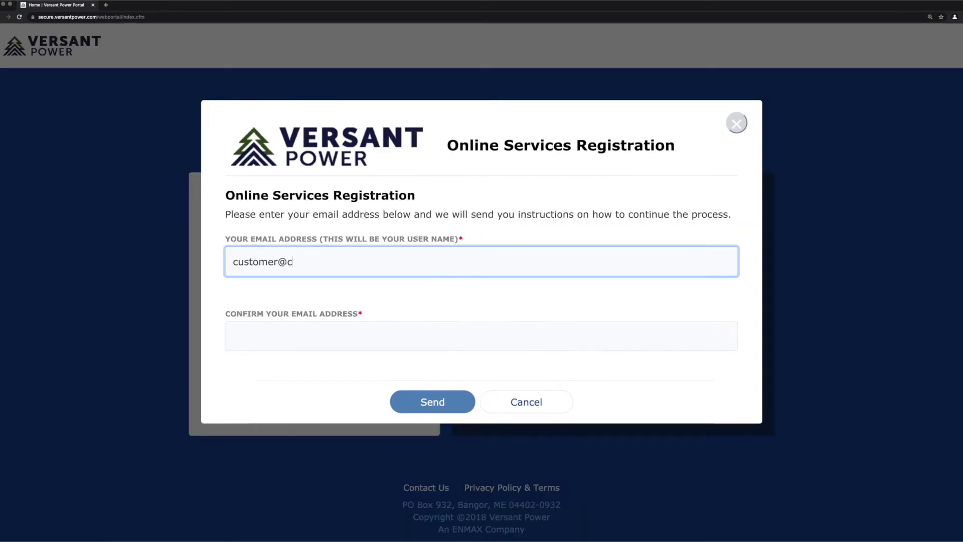
text(ustome)
text(r.com)
key(Tab)
text(cus)
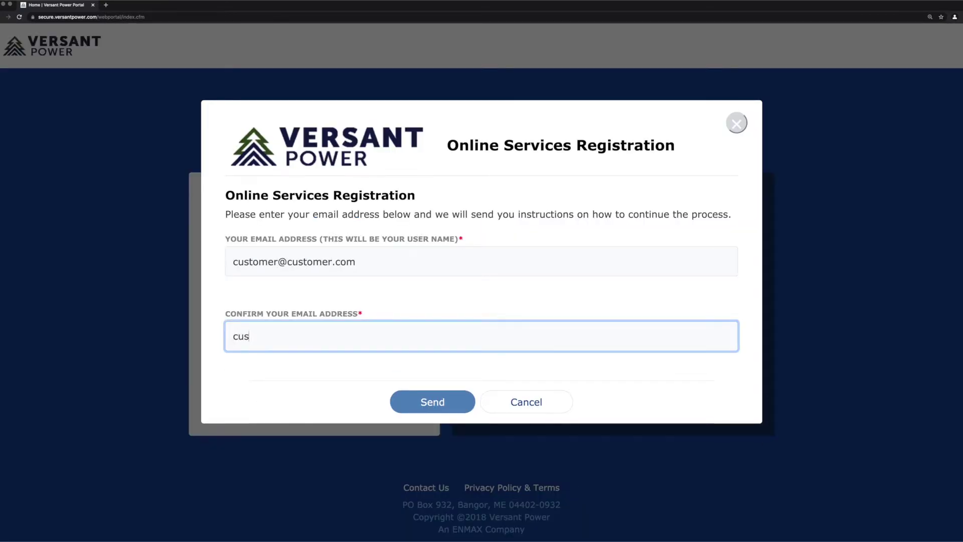
text(tomer@customer.co)
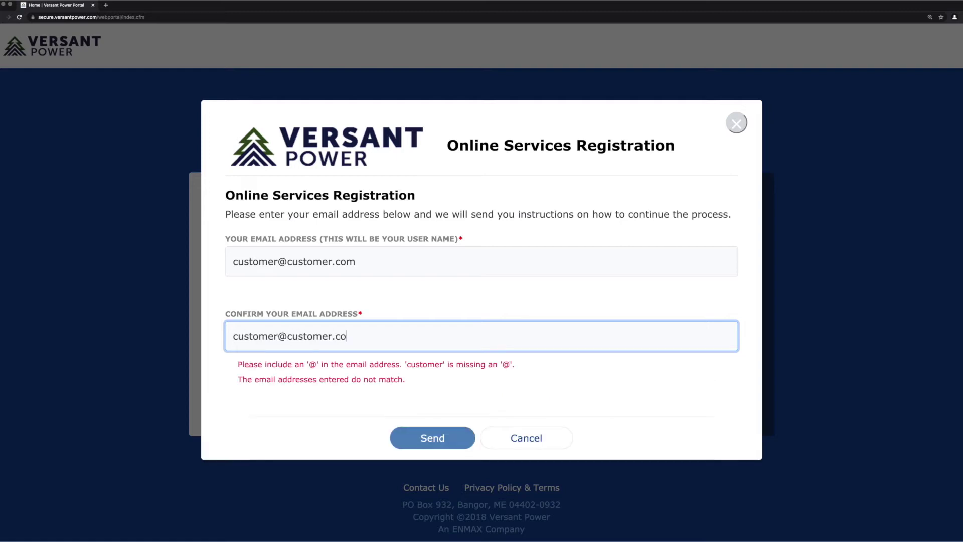
text(m)
click(436, 402)
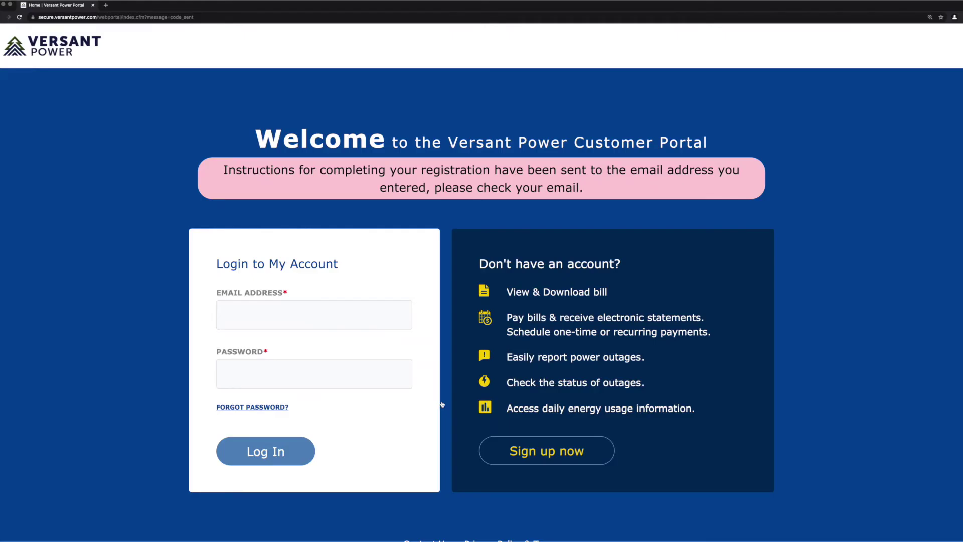